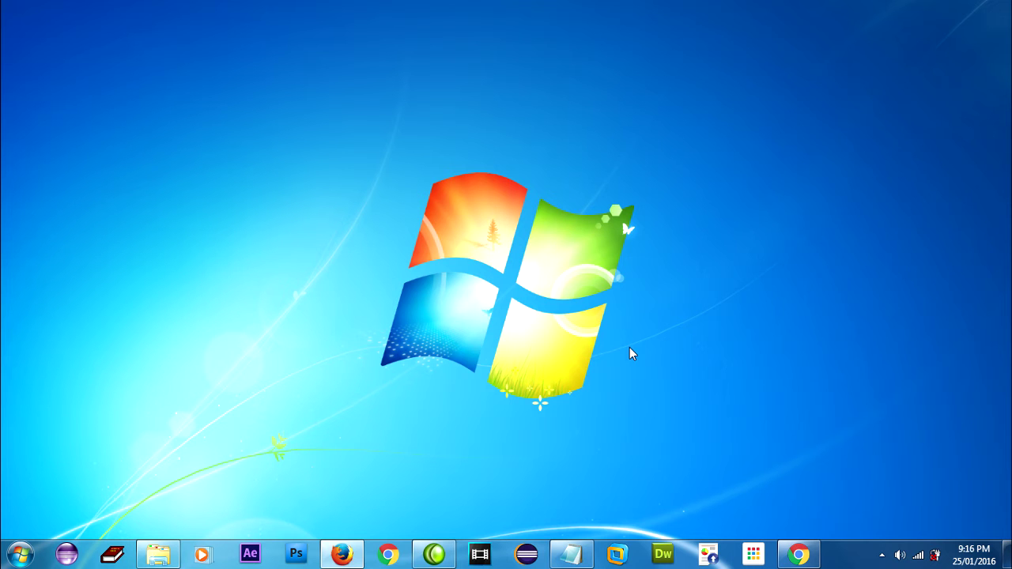
- Restore the Notepad note and select the sourceforge.net/projects/usbdumper/ download address
click(571, 556)
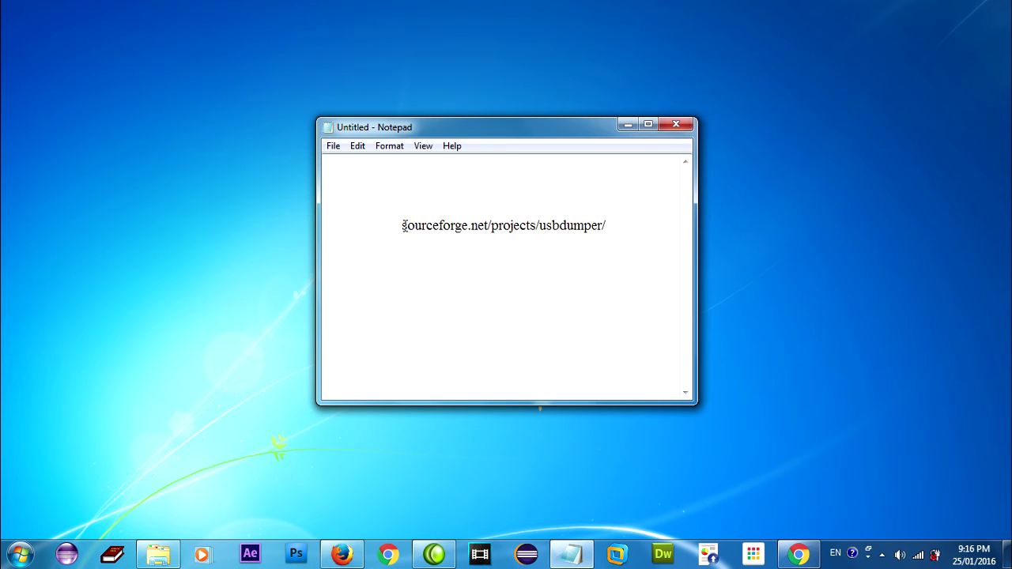
drag(401, 225, 531, 228)
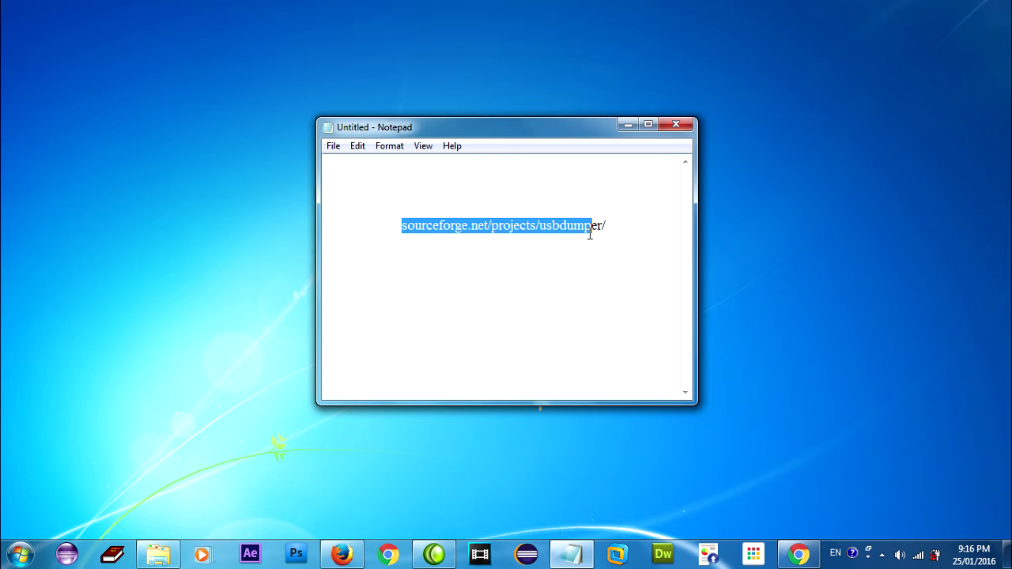
mouse_move(530, 227)
mouse_down()
mouse_move(622, 235)
mouse_move(393, 219)
mouse_move(401, 223)
mouse_up()
- Hide the note and launch USBDumper_Setup.exe from the USB Dumper folder
click(623, 127)
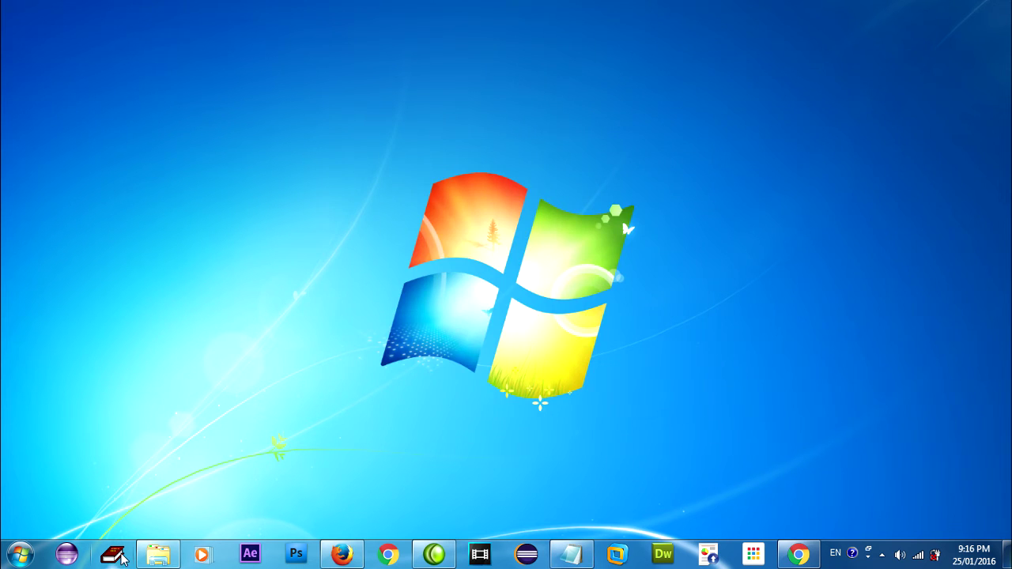
click(155, 559)
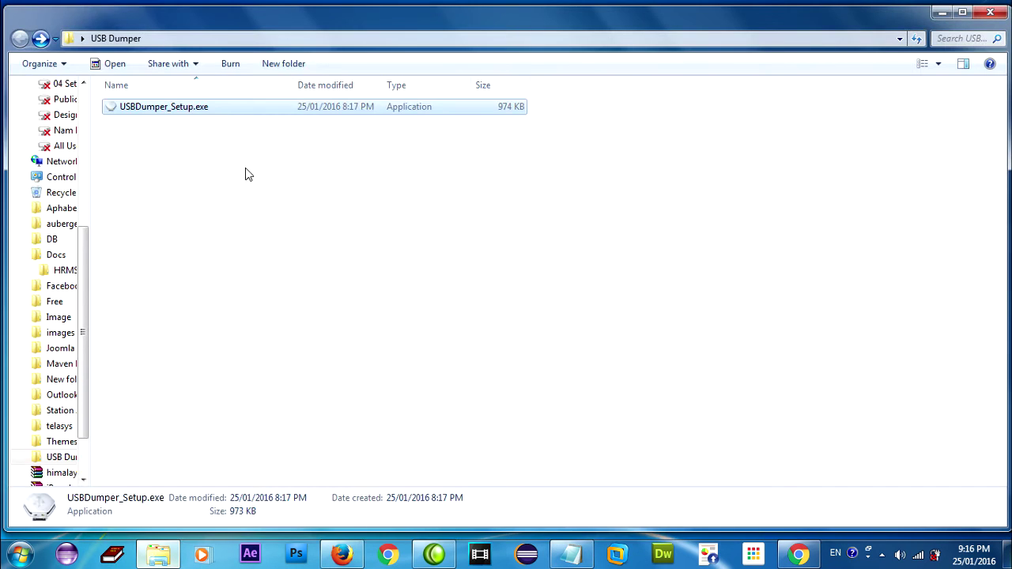
double_click(152, 110)
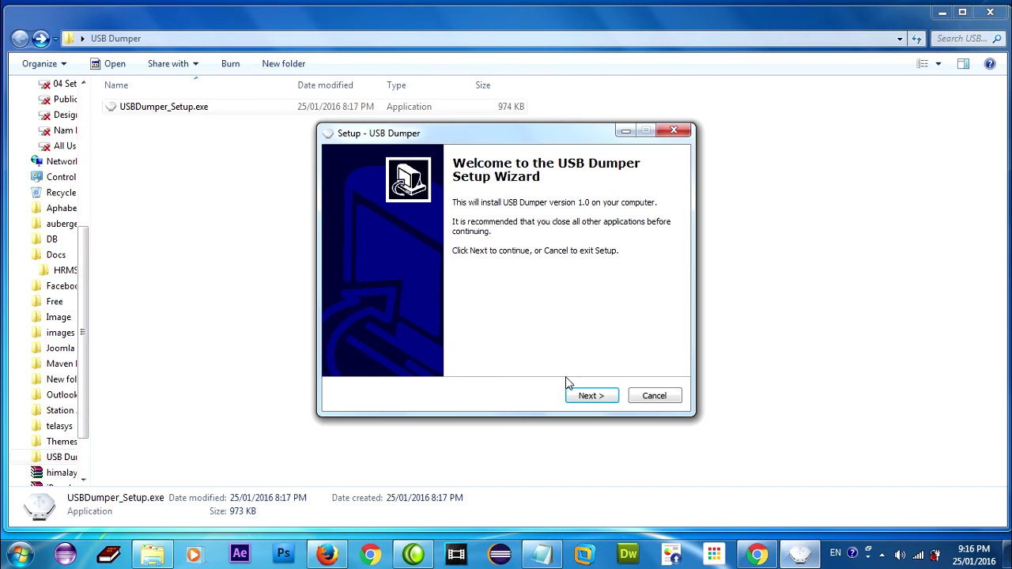
- Accept the license and keep the default C:\Program Files (x86)\USB Dumper install path
click(941, 12)
click(585, 395)
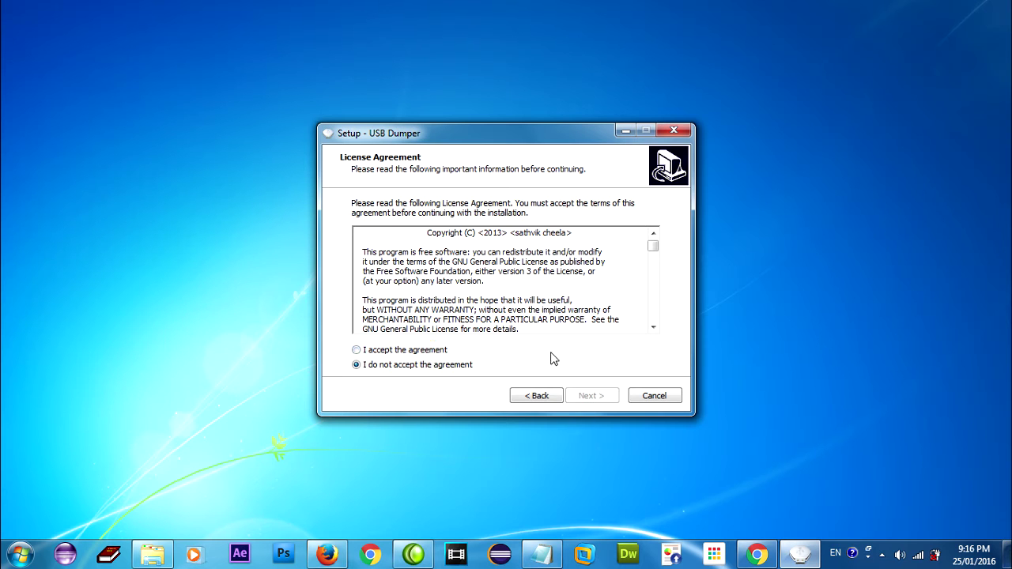
click(435, 350)
click(589, 396)
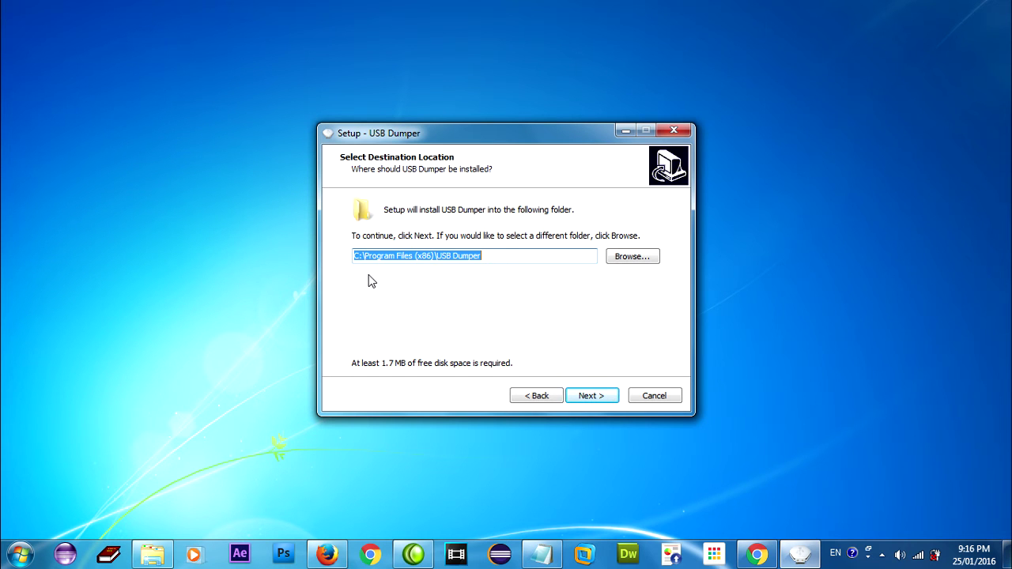
click(495, 255)
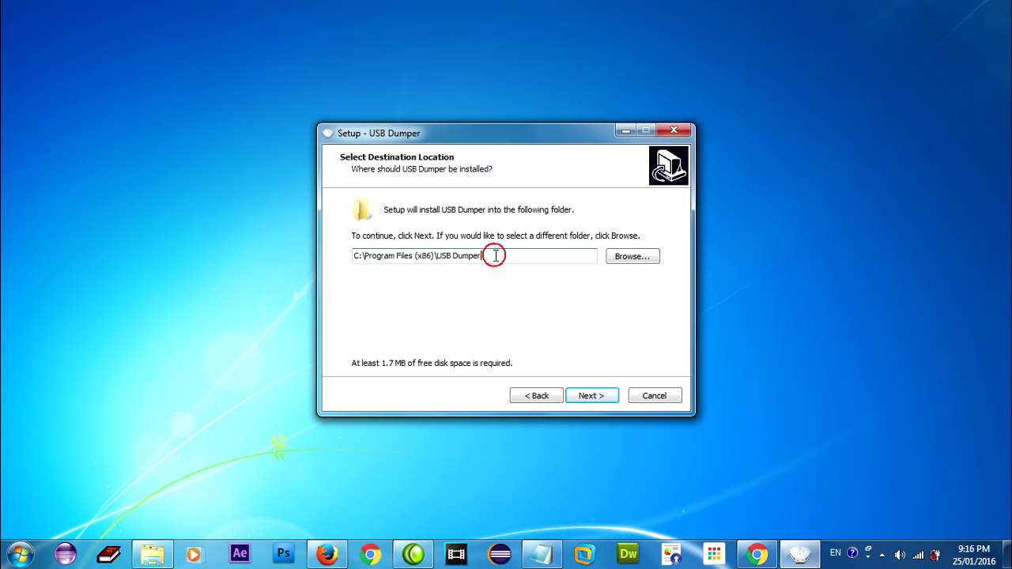
drag(495, 255, 326, 259)
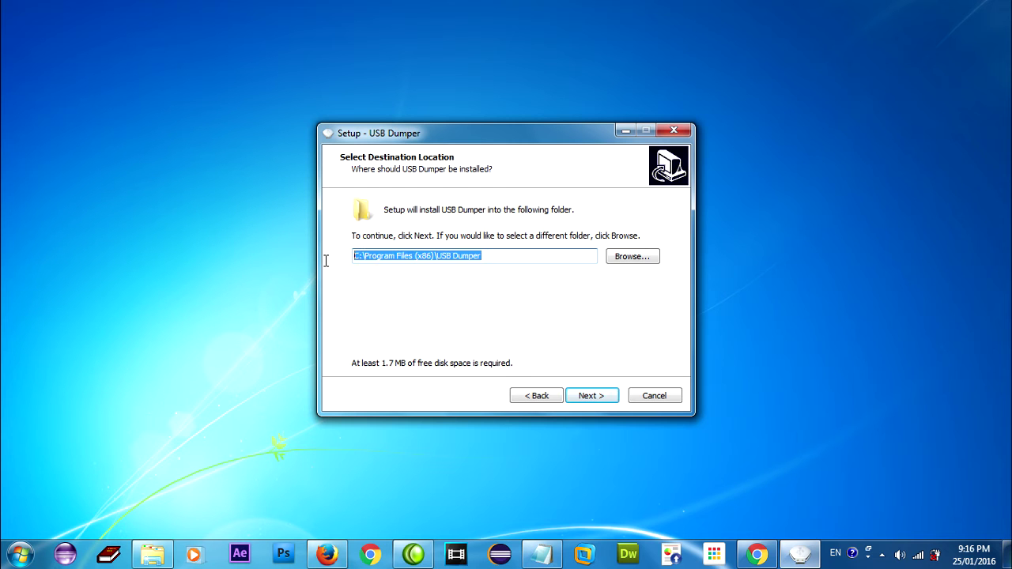
- Keep the default USB Dumper Start Menu folder, skip the desktop icon, and install
click(589, 400)
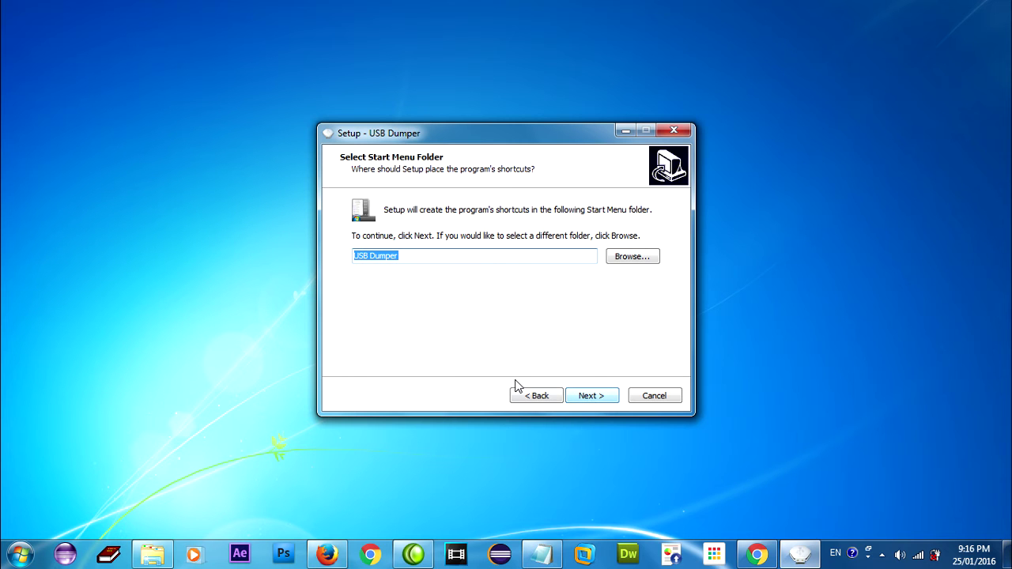
click(603, 398)
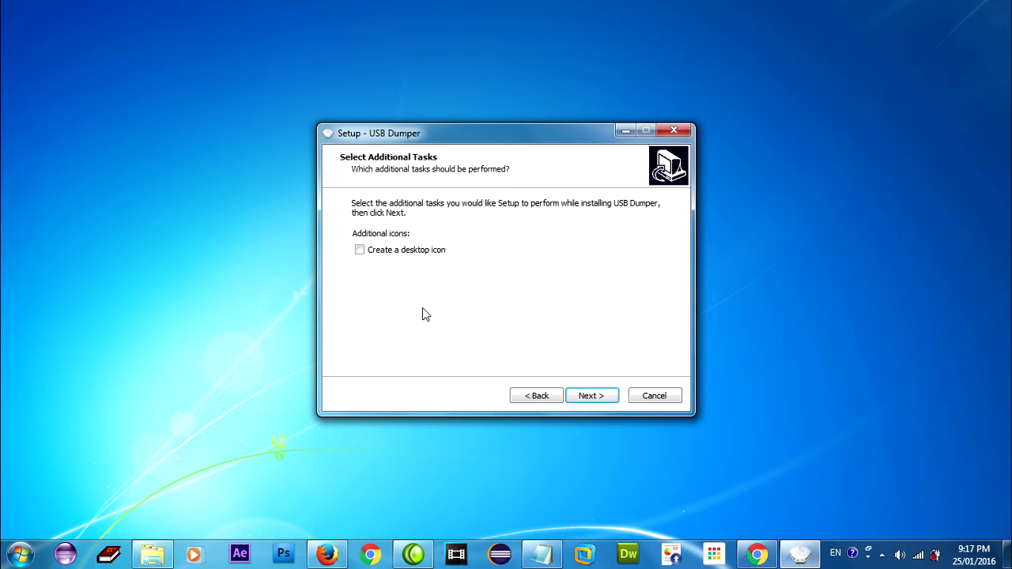
click(592, 395)
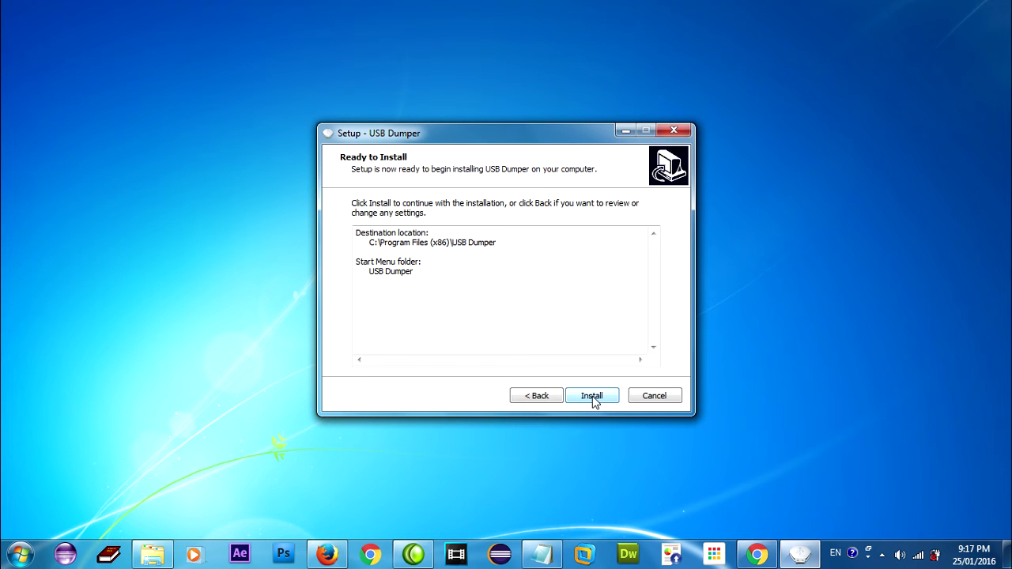
click(592, 397)
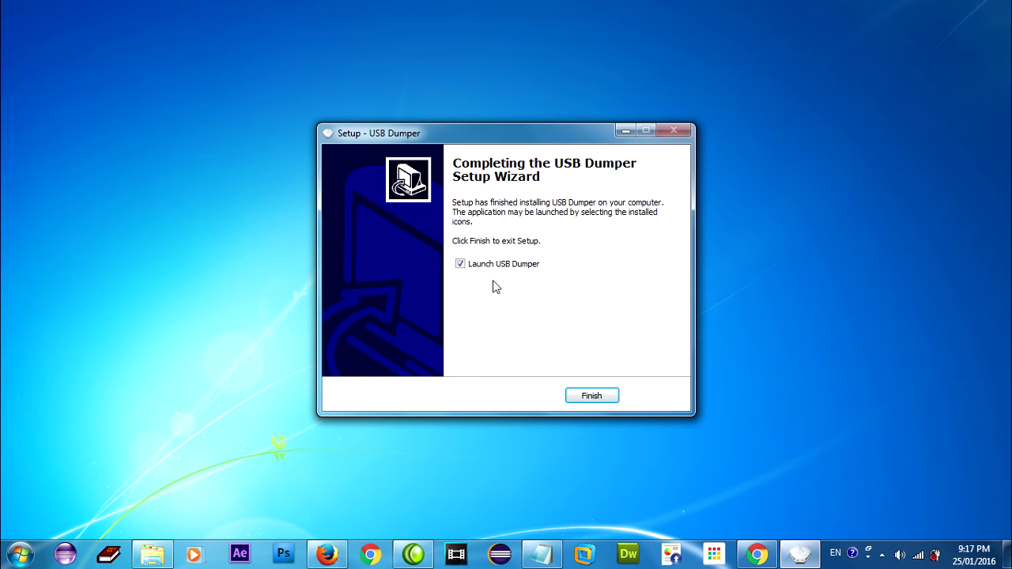
- Finish setup launching USB Dumper, centre its window, and start the dumper
click(594, 397)
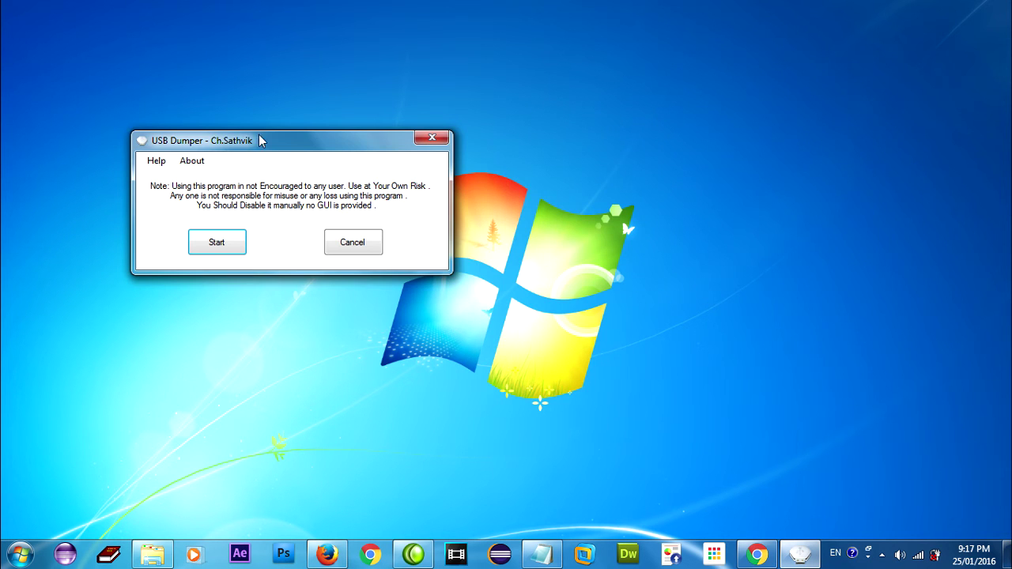
drag(261, 141, 415, 155)
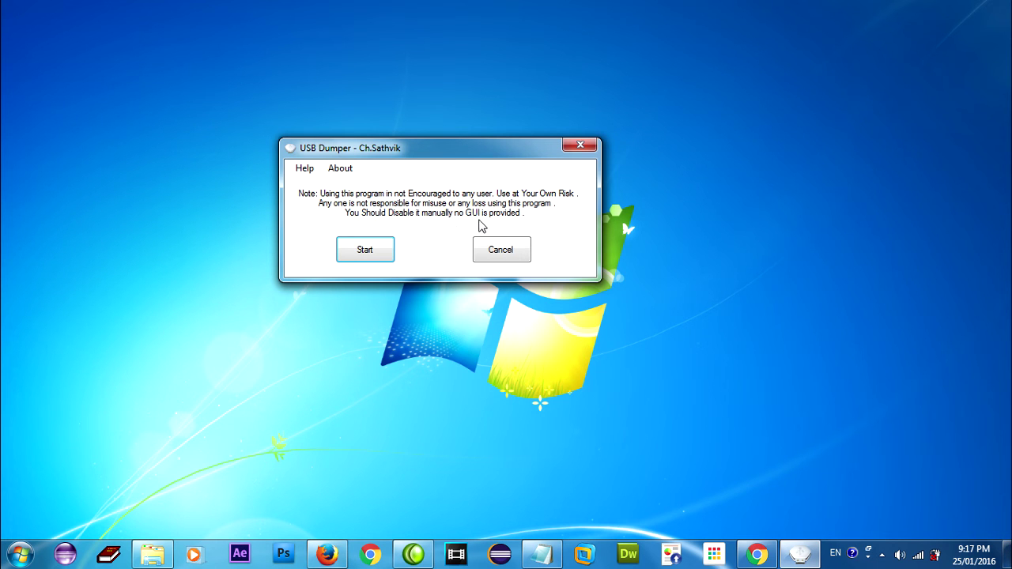
click(378, 255)
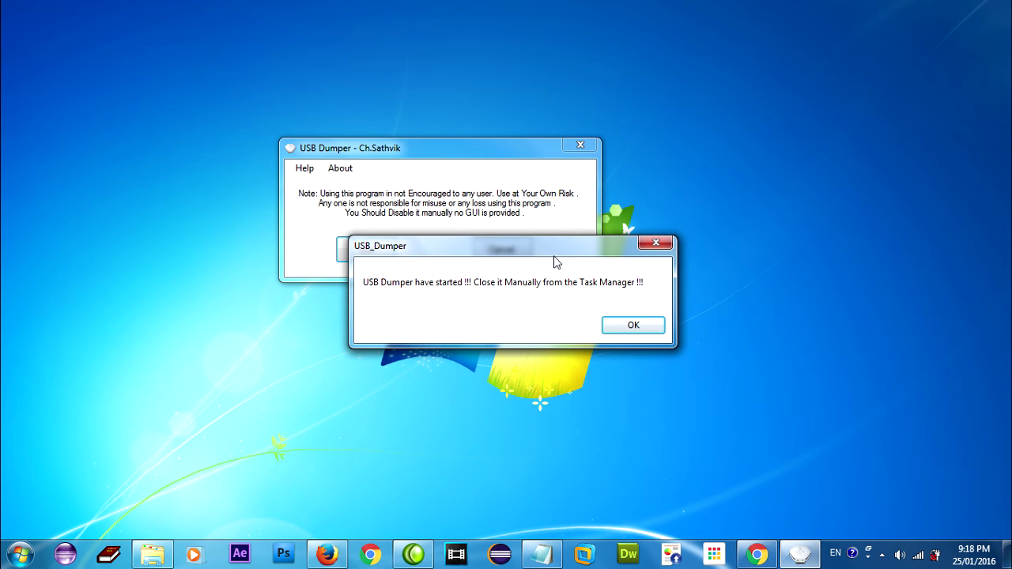
- Dismiss the dumper-started message, the ESET new-device notice and the MICROSD AutoPlay window
click(633, 325)
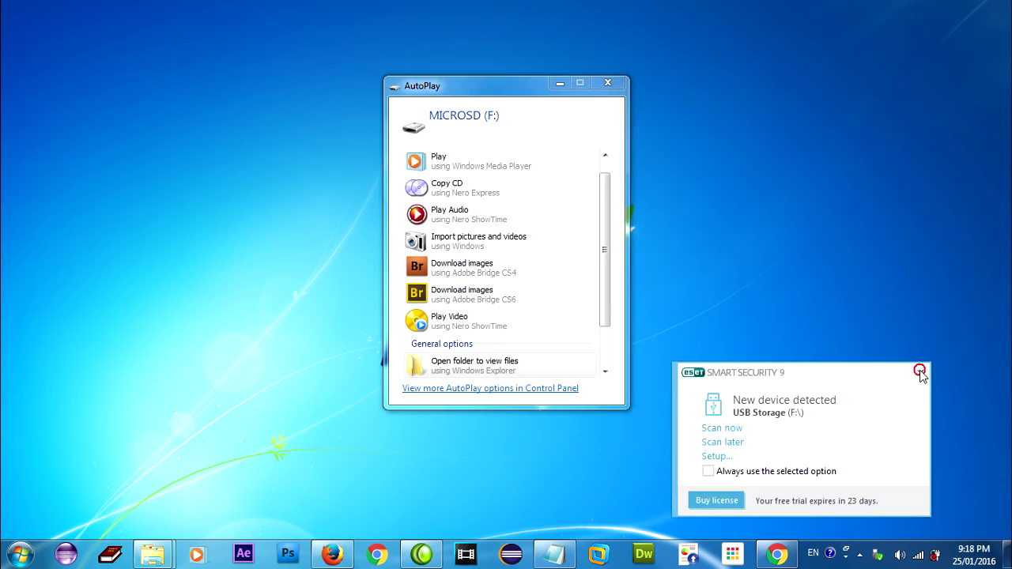
click(920, 371)
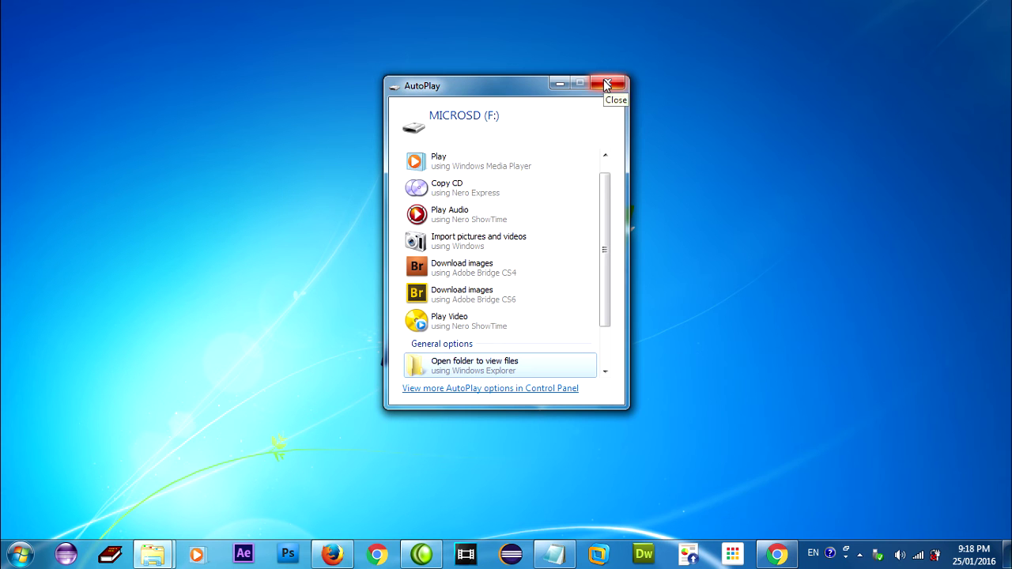
click(606, 85)
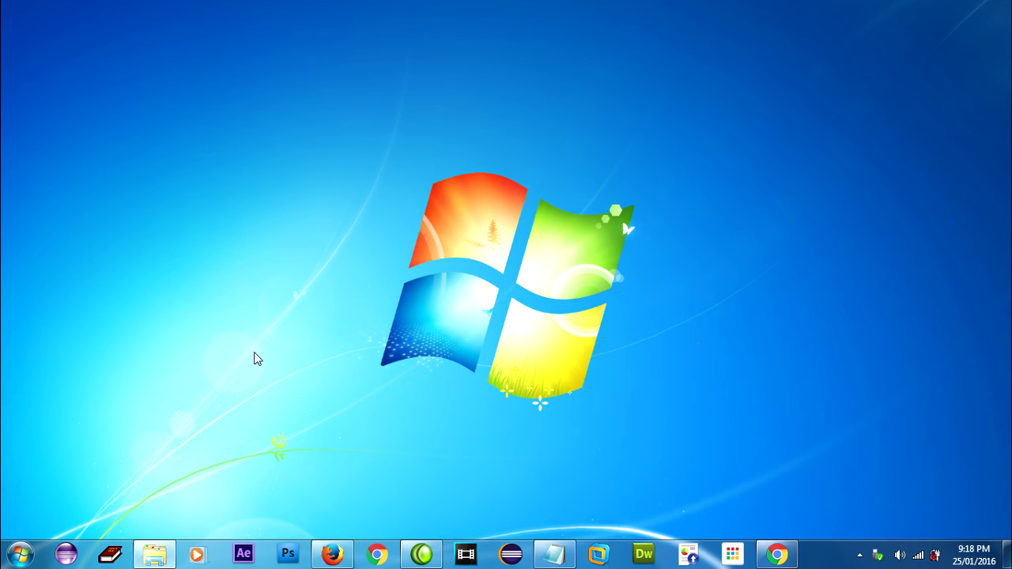
- In a new Explorer window, locate the USB folder on C:, then browse MICROSD (F:)
right_click(154, 555)
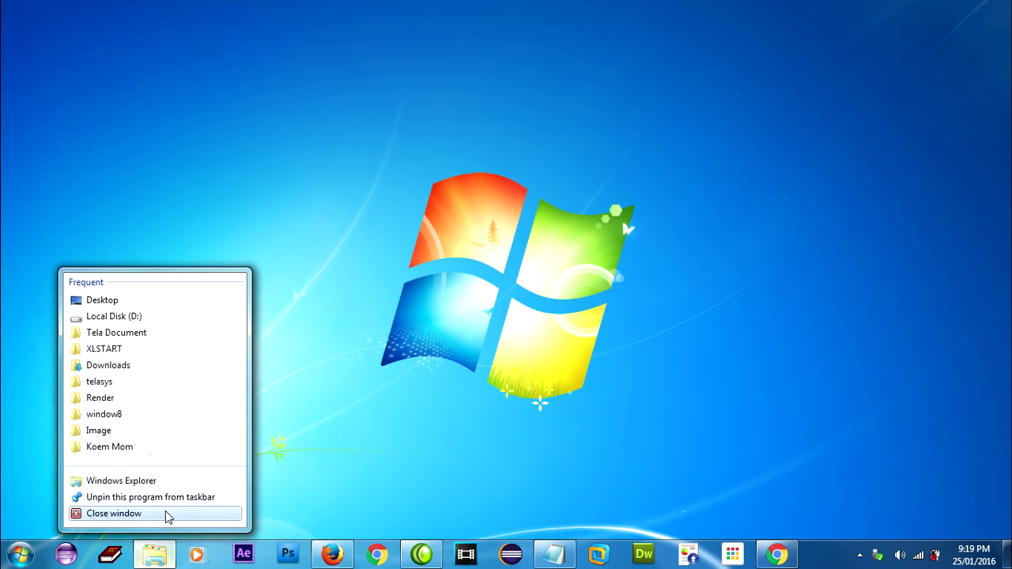
click(163, 481)
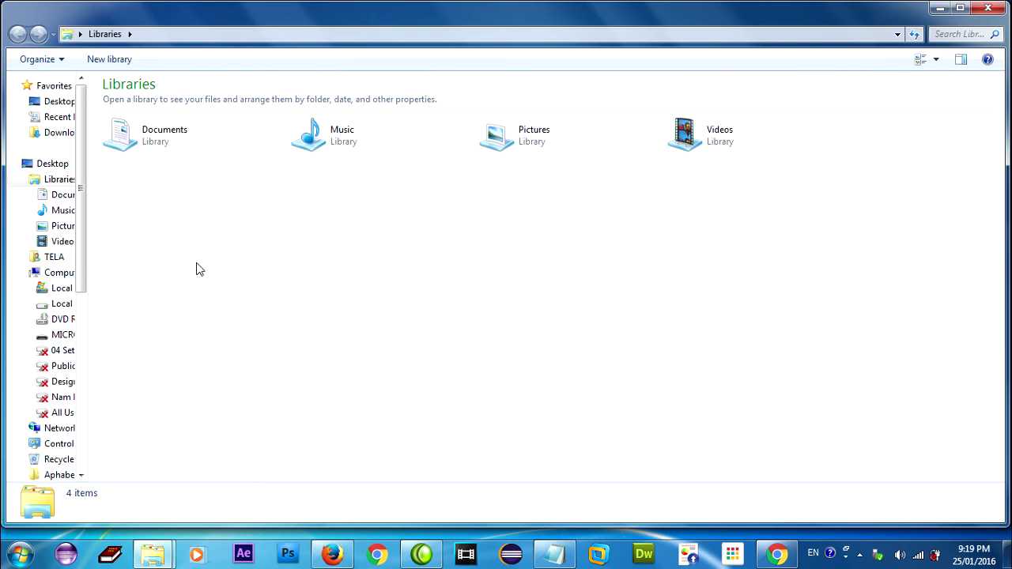
click(62, 273)
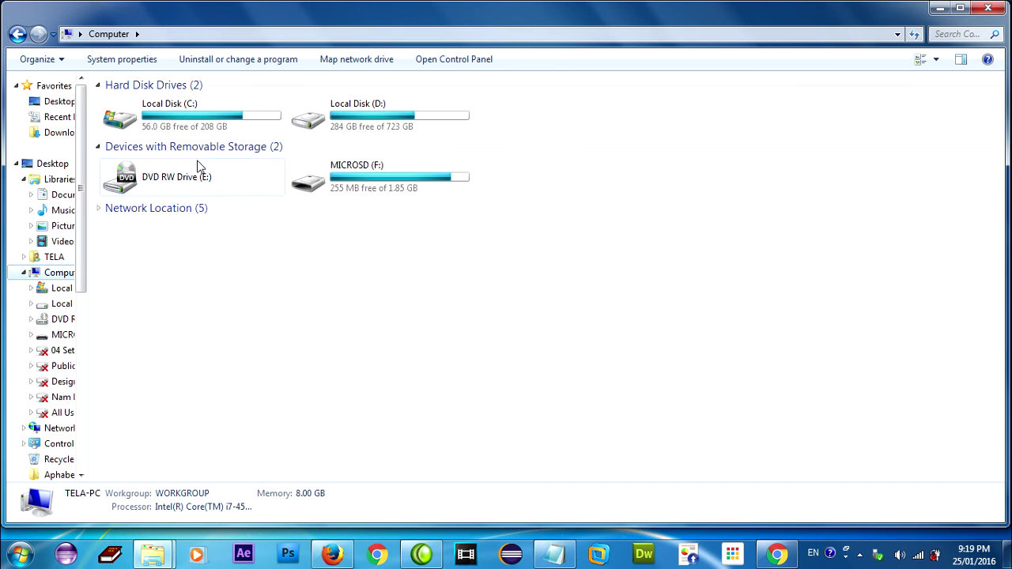
double_click(220, 113)
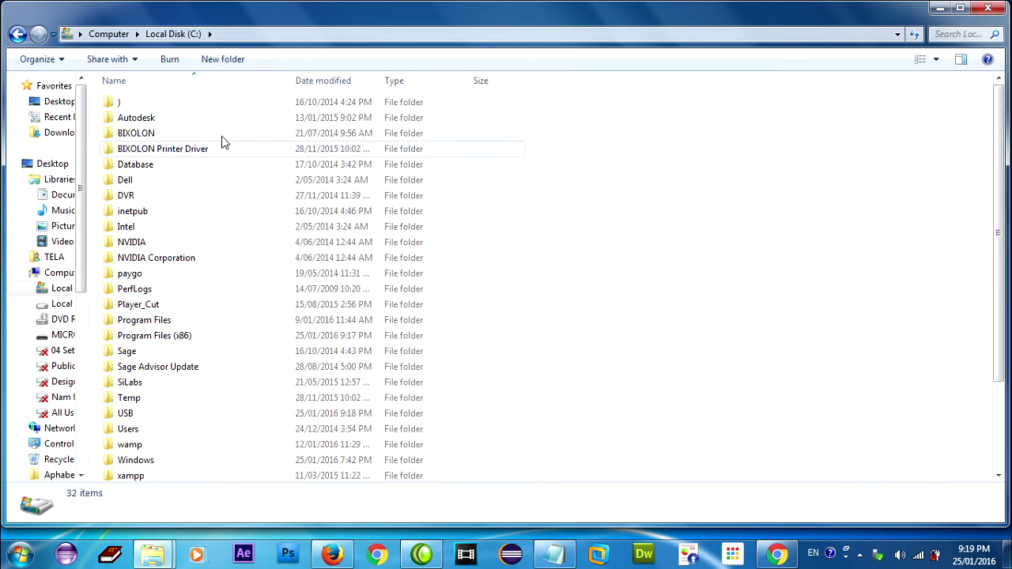
click(173, 419)
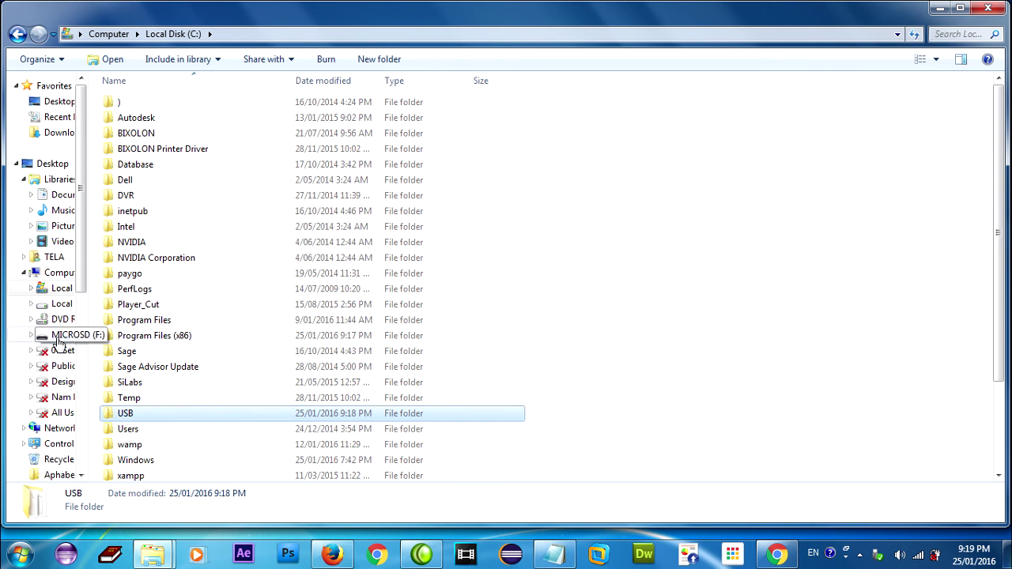
mouse_move(63, 334)
click(60, 336)
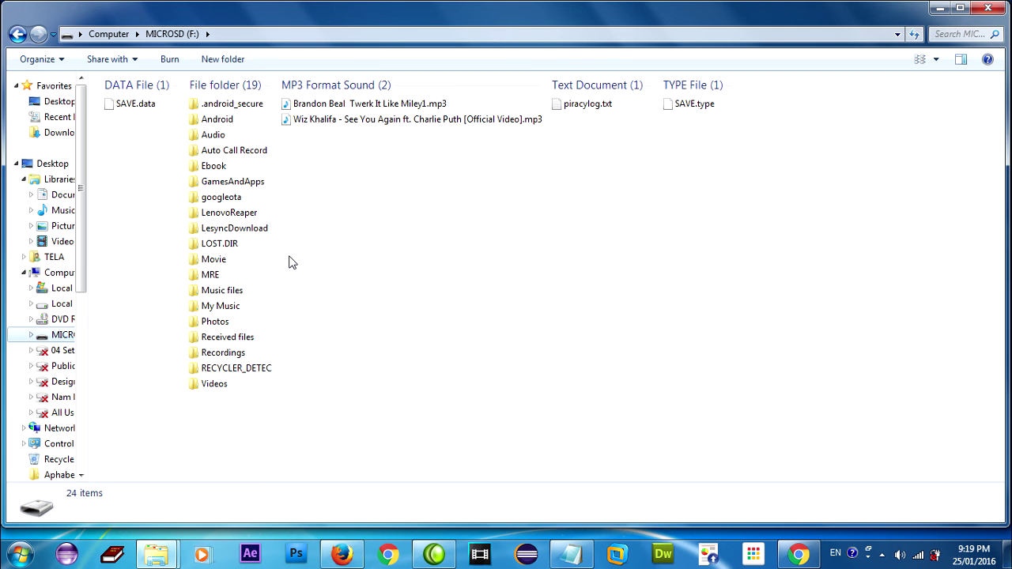
- Inspect the copied files and MRE, My Music folders in C:\USB, then minimize Explorer
click(60, 290)
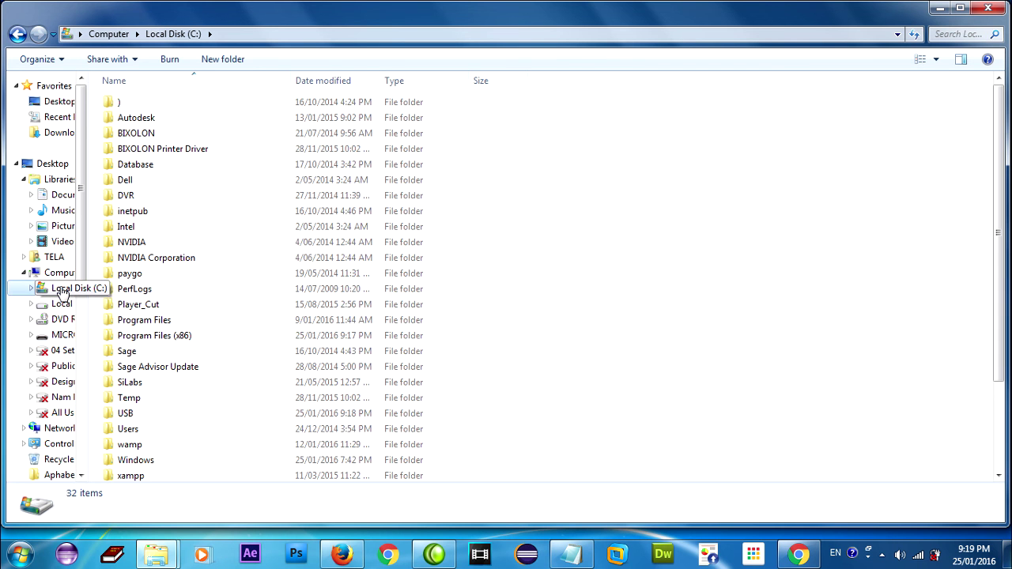
double_click(162, 414)
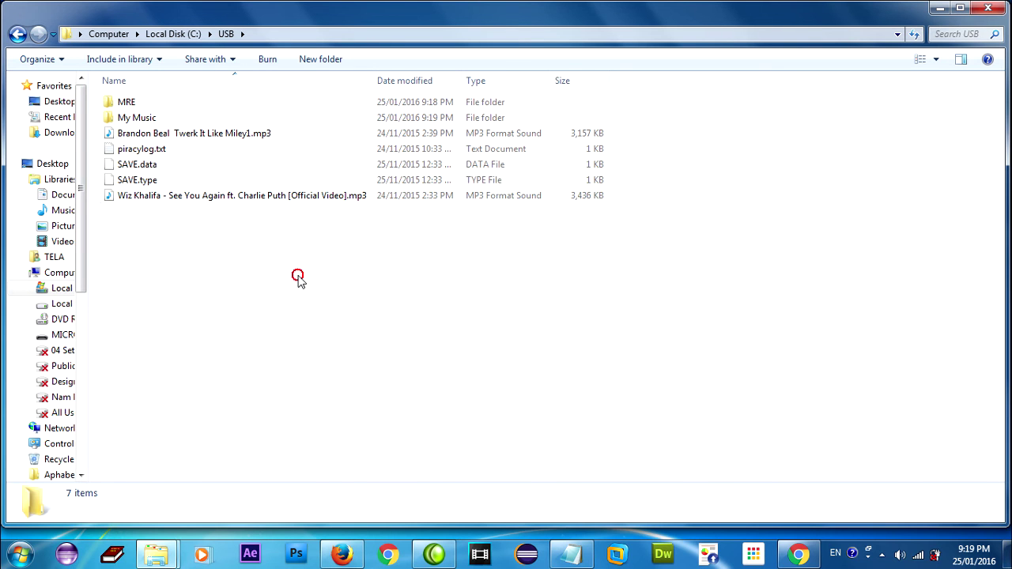
drag(298, 276, 236, 148)
drag(240, 131, 241, 133)
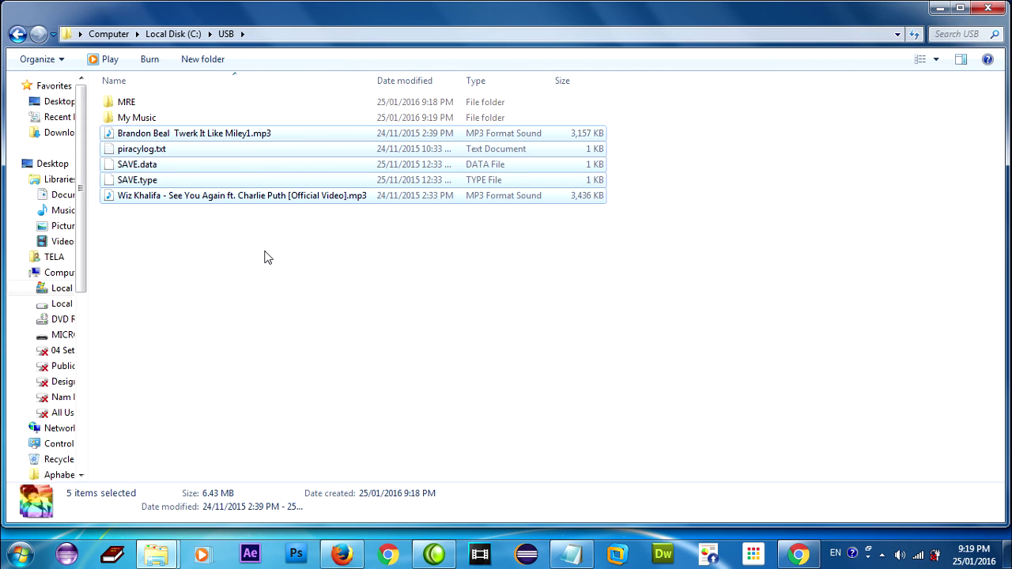
click(302, 265)
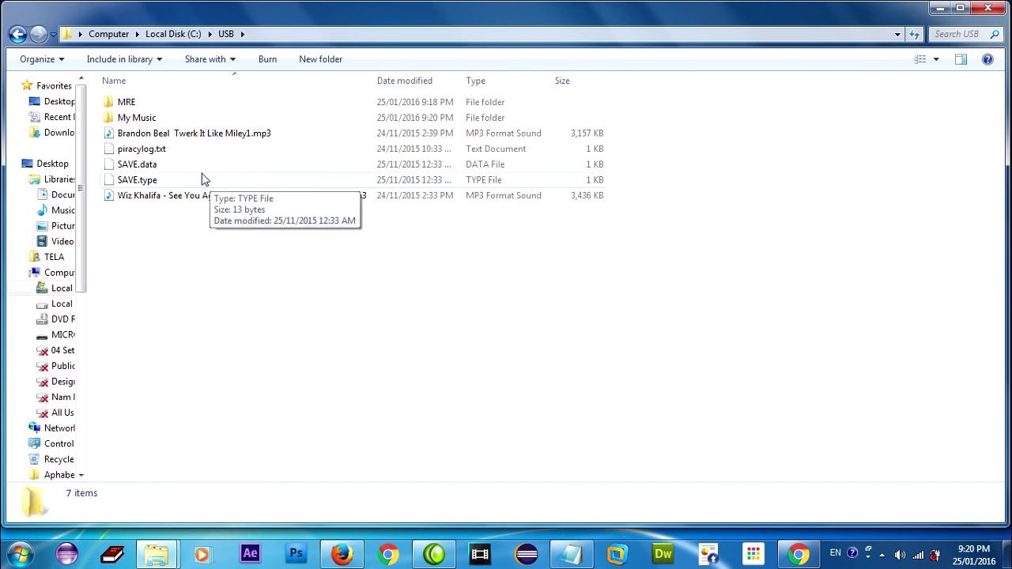
click(251, 99)
click(249, 118)
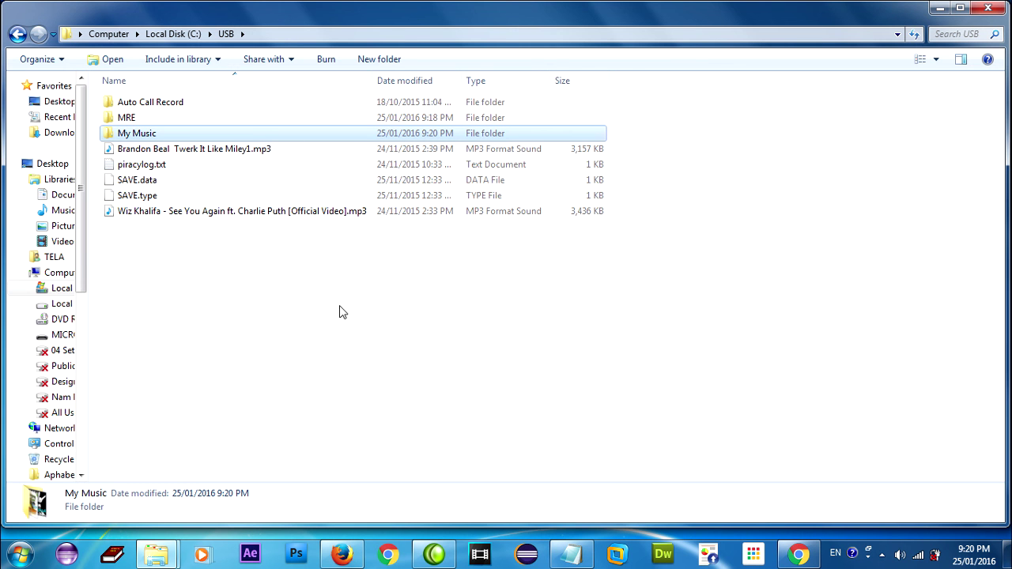
click(941, 9)
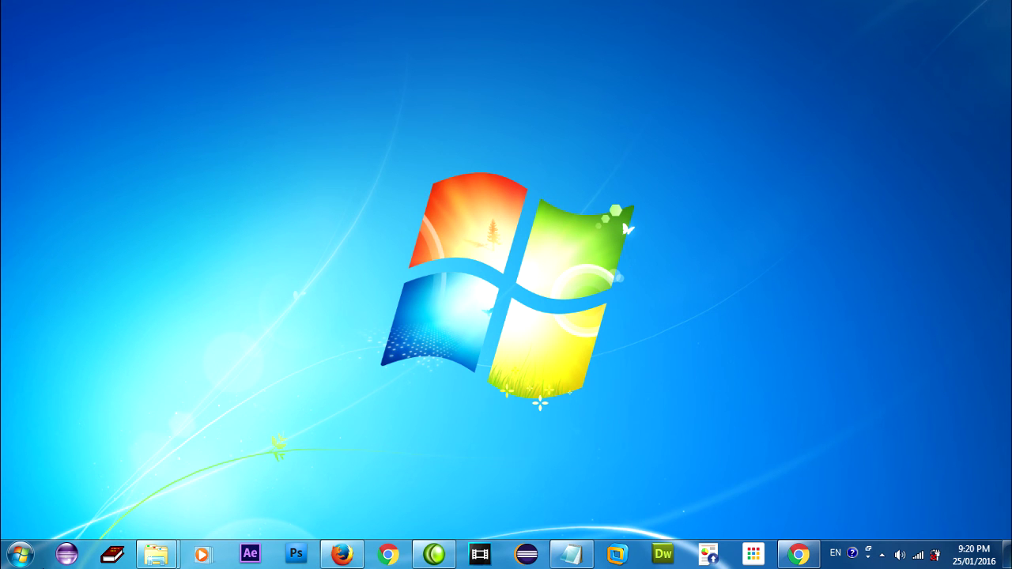
- Launch Task Manager from the taskbar and locate USBDumper.exe on the Processes tab
right_click(42, 563)
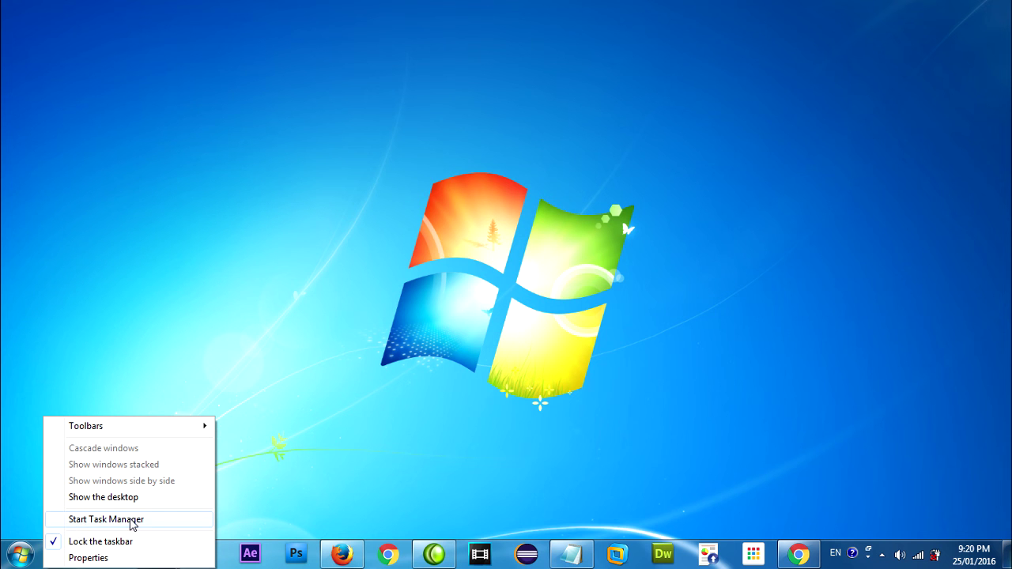
click(132, 520)
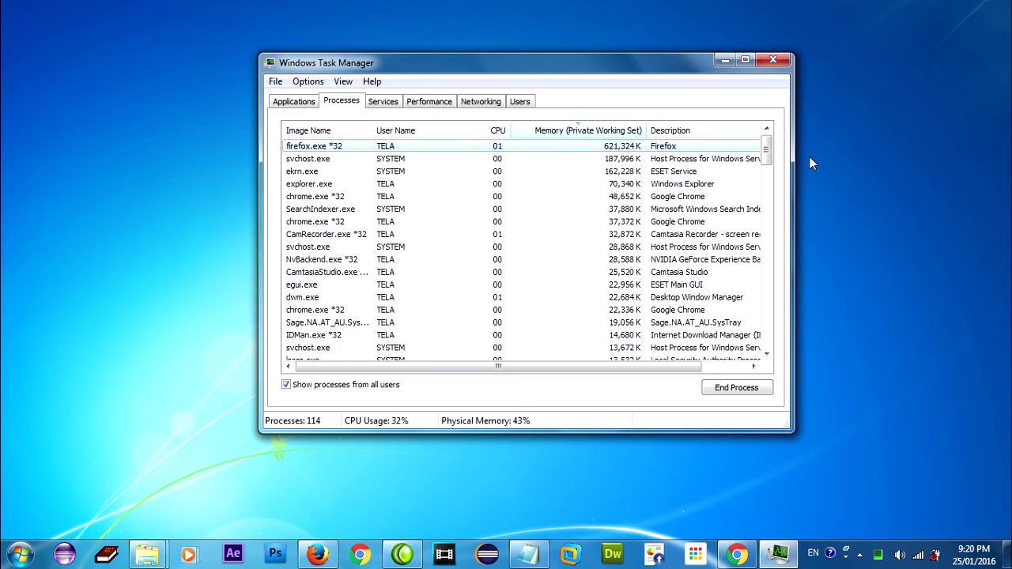
drag(766, 150, 777, 348)
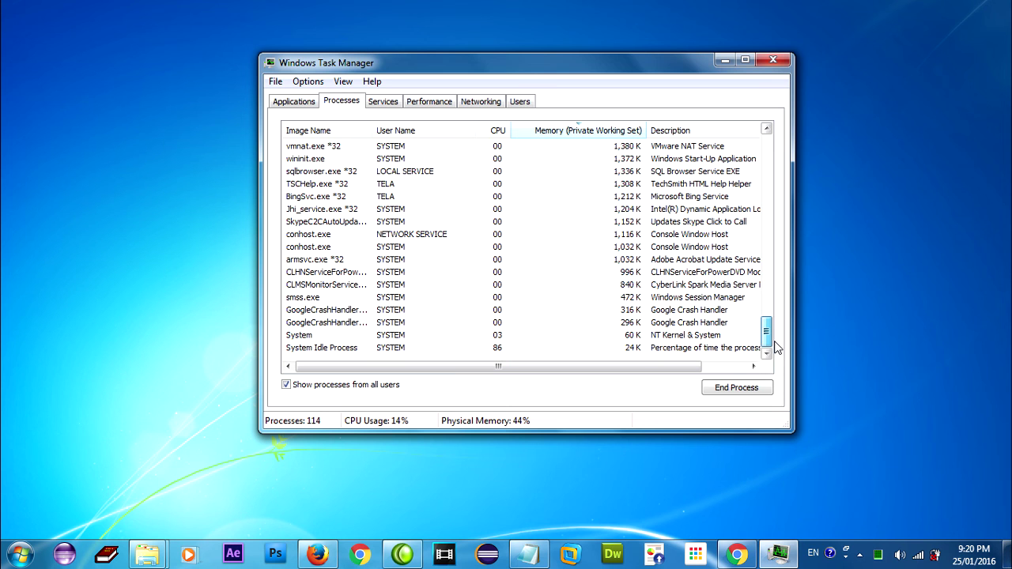
click(290, 103)
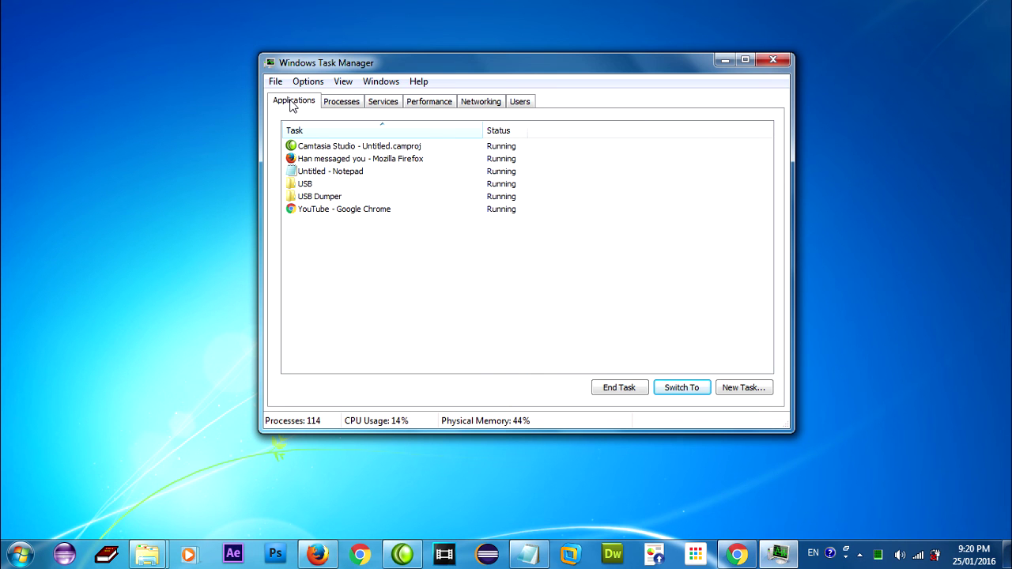
click(330, 102)
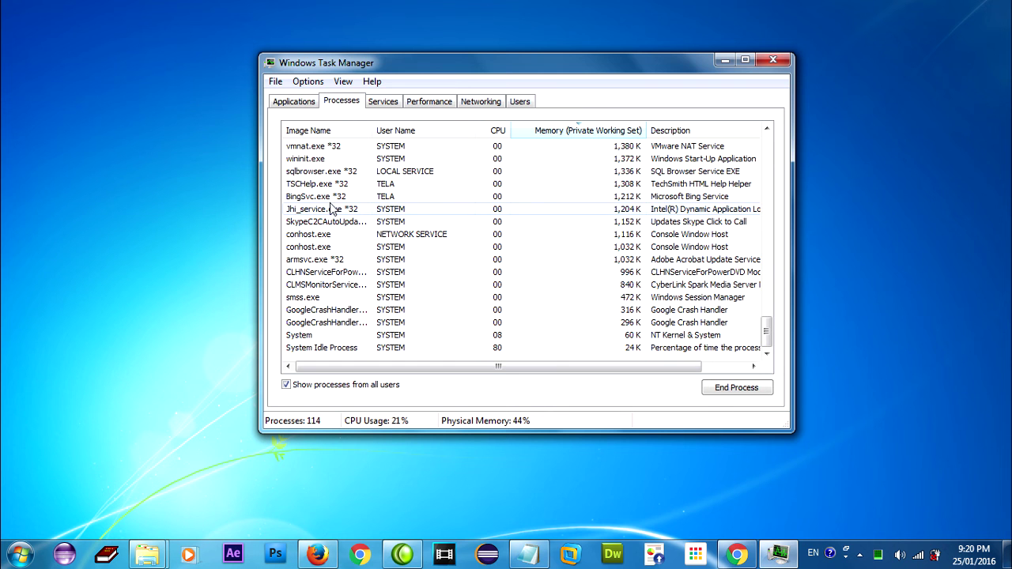
click(320, 248)
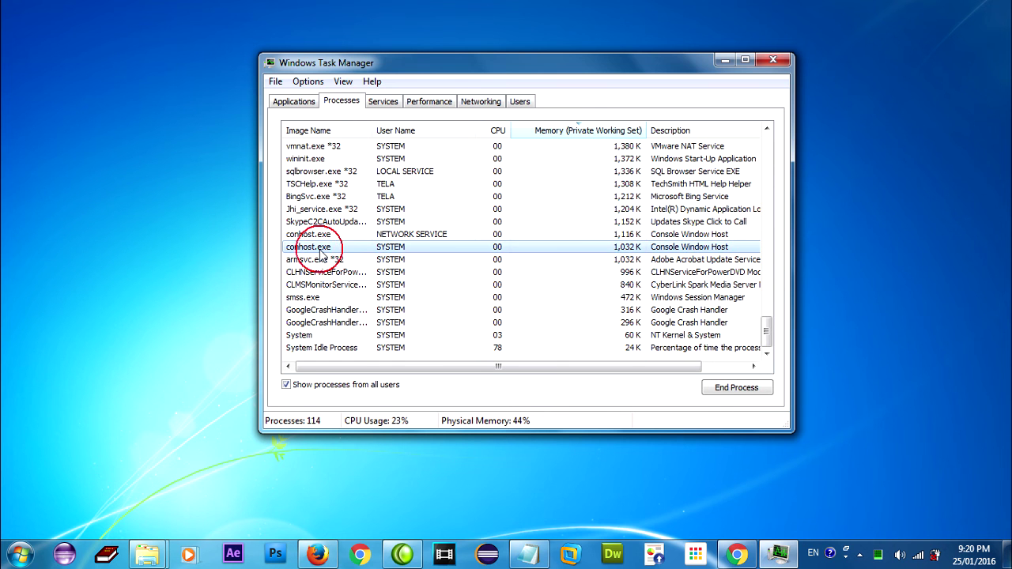
key(Home)
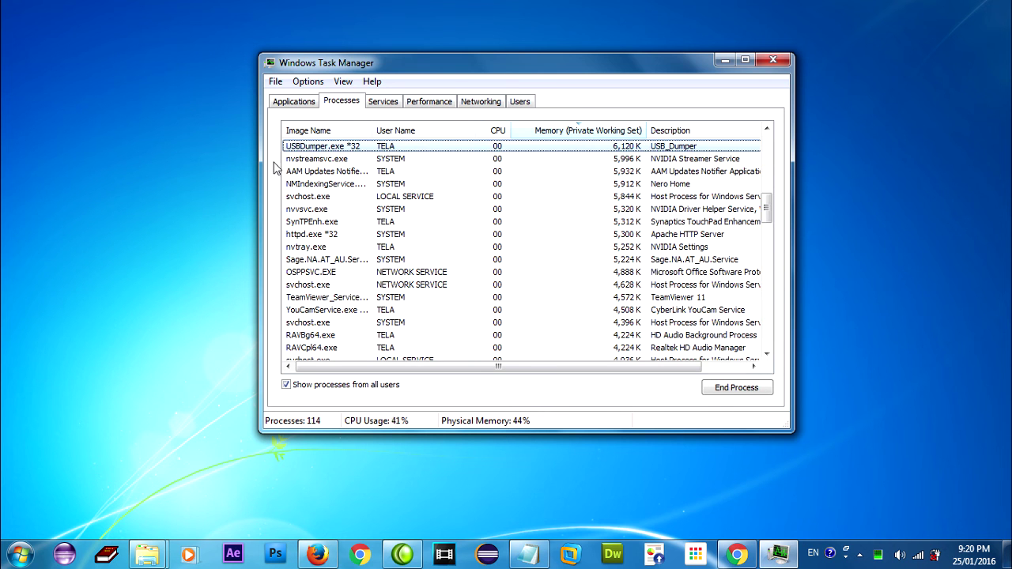
- Dismiss the antivirus notification and end the USBDumper.exe process, confirming the prompt
right_click(327, 150)
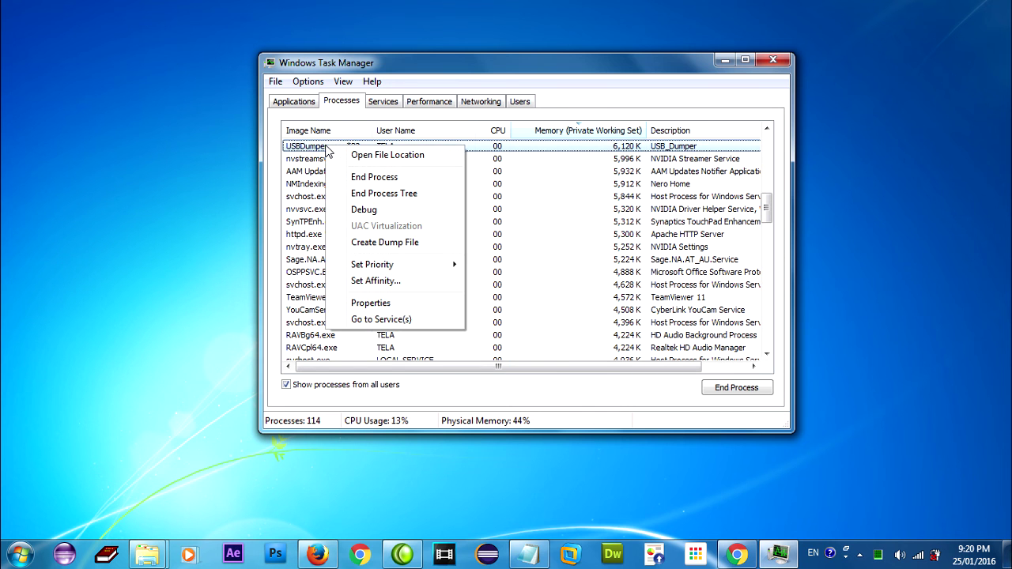
click(491, 77)
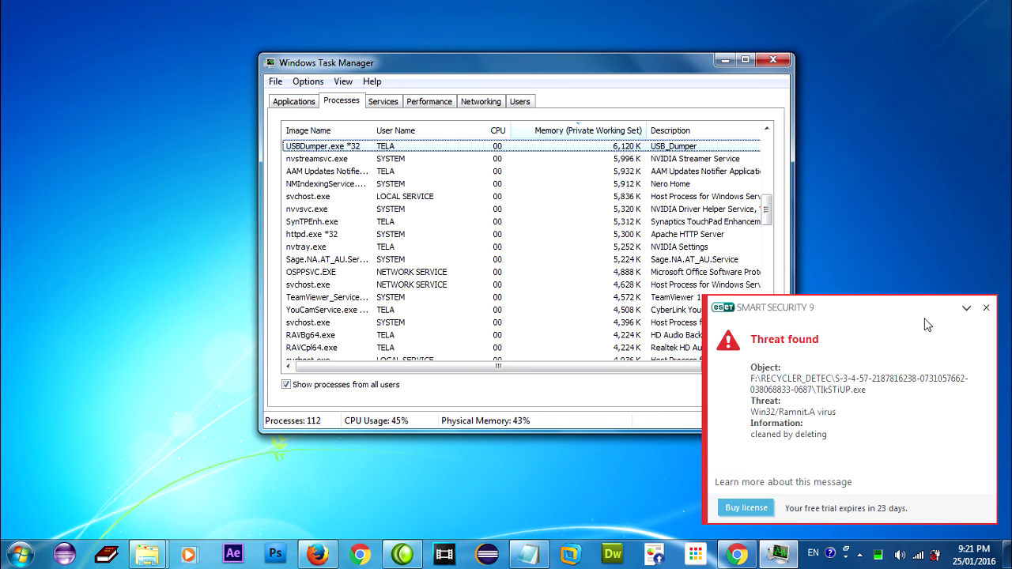
click(966, 308)
click(926, 319)
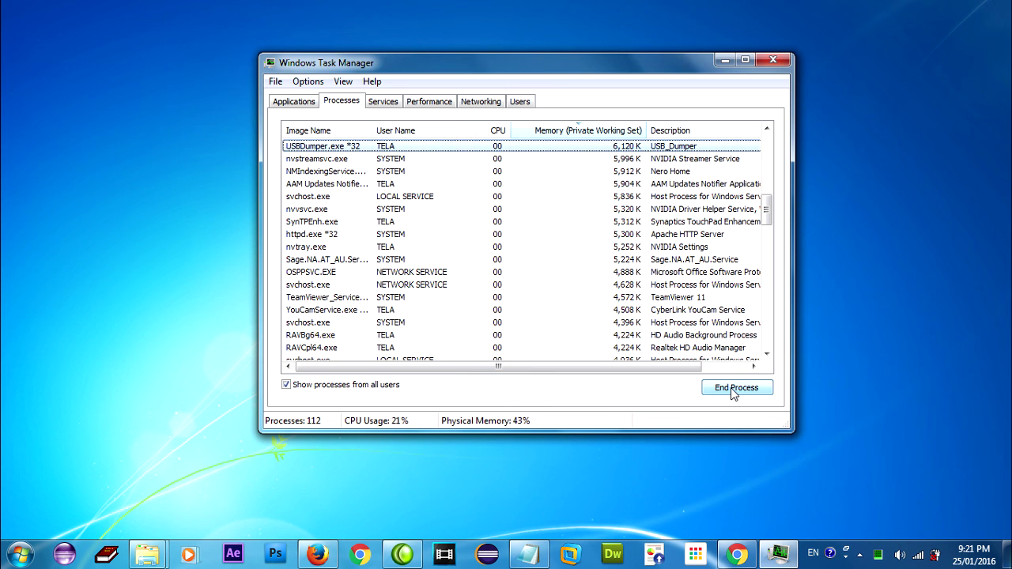
click(734, 389)
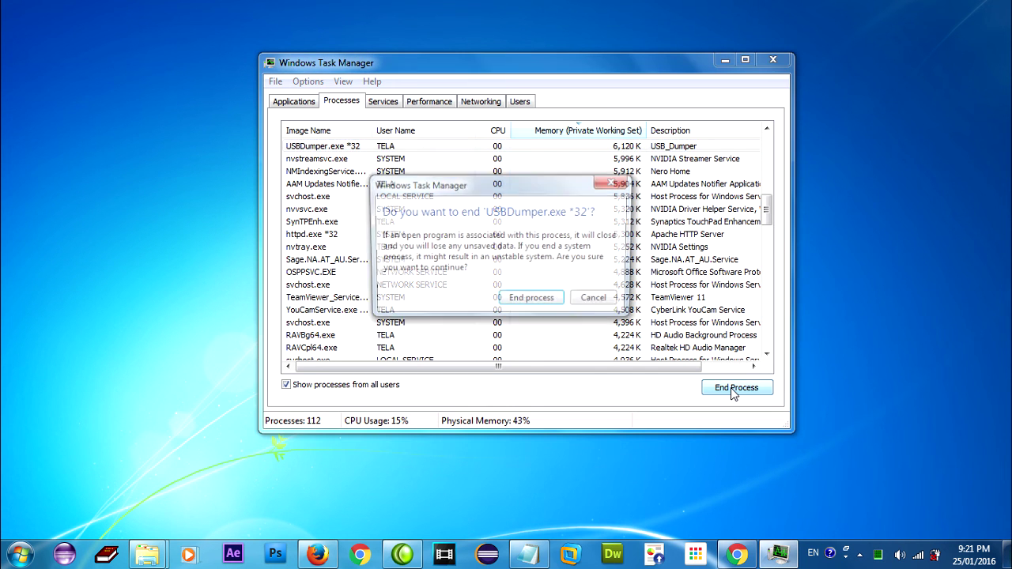
click(538, 304)
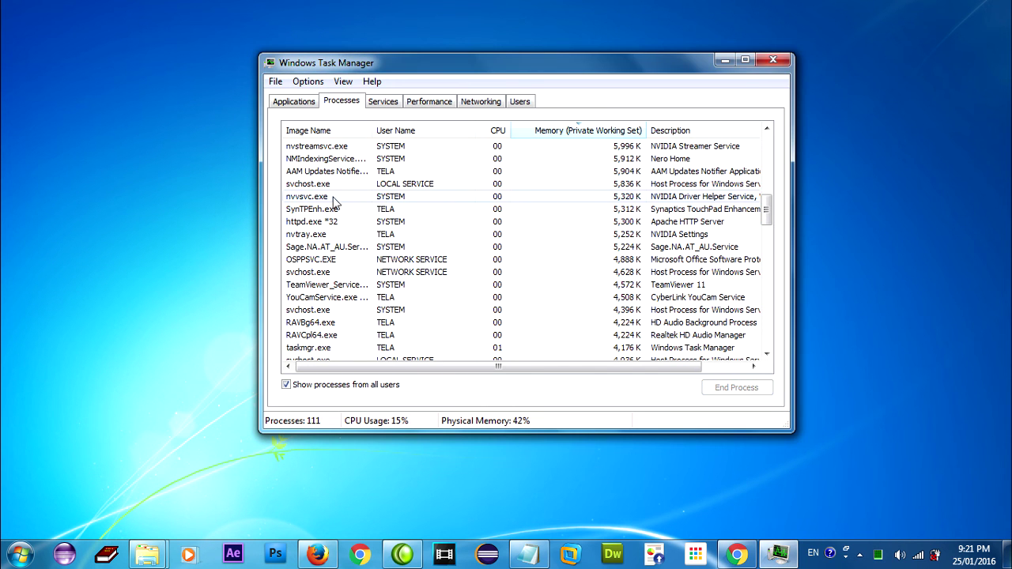
- Close Task Manager, review the copied folders in C:\USB, and minimize it to the desktop
click(761, 60)
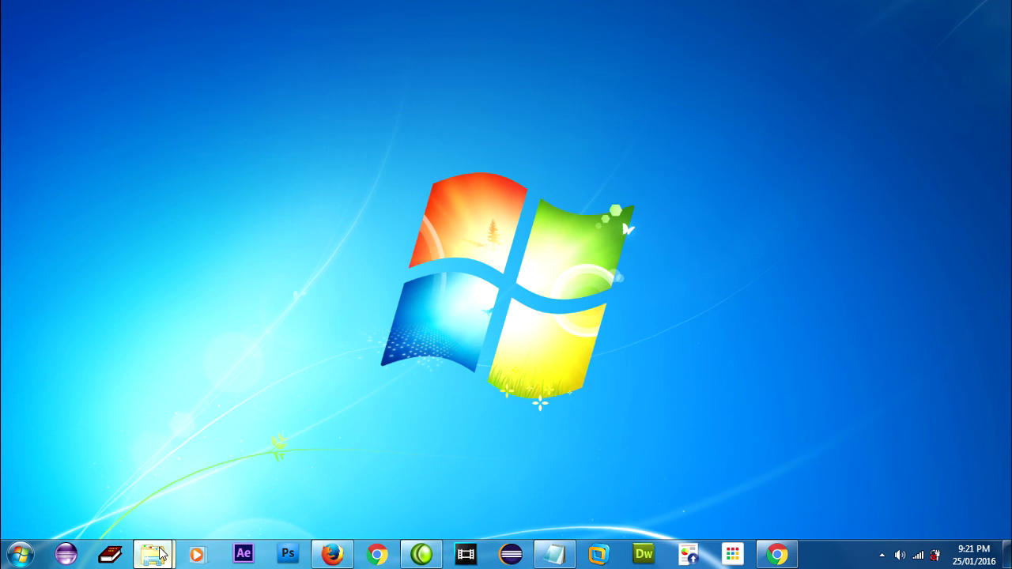
mouse_move(147, 555)
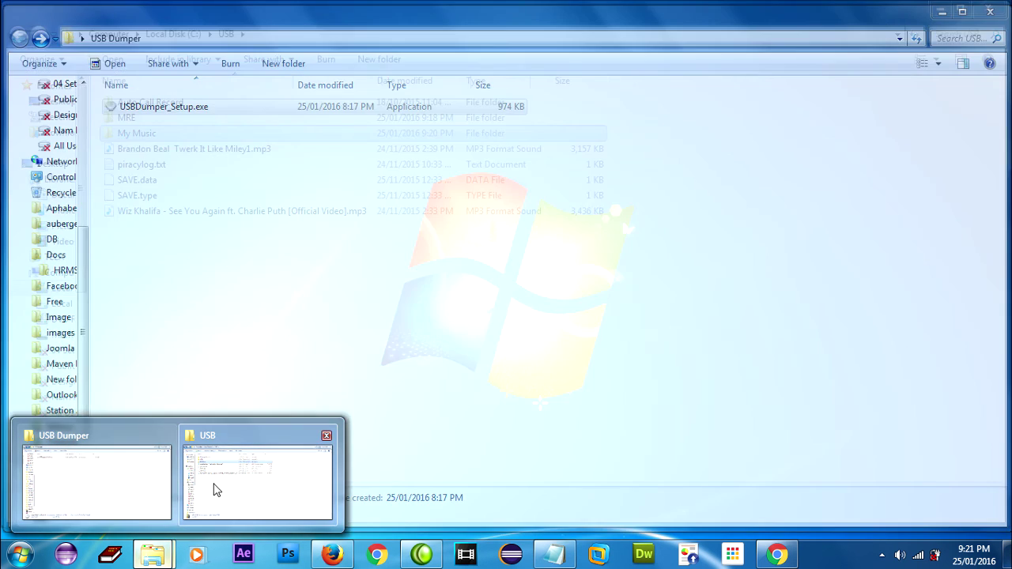
click(214, 485)
click(303, 320)
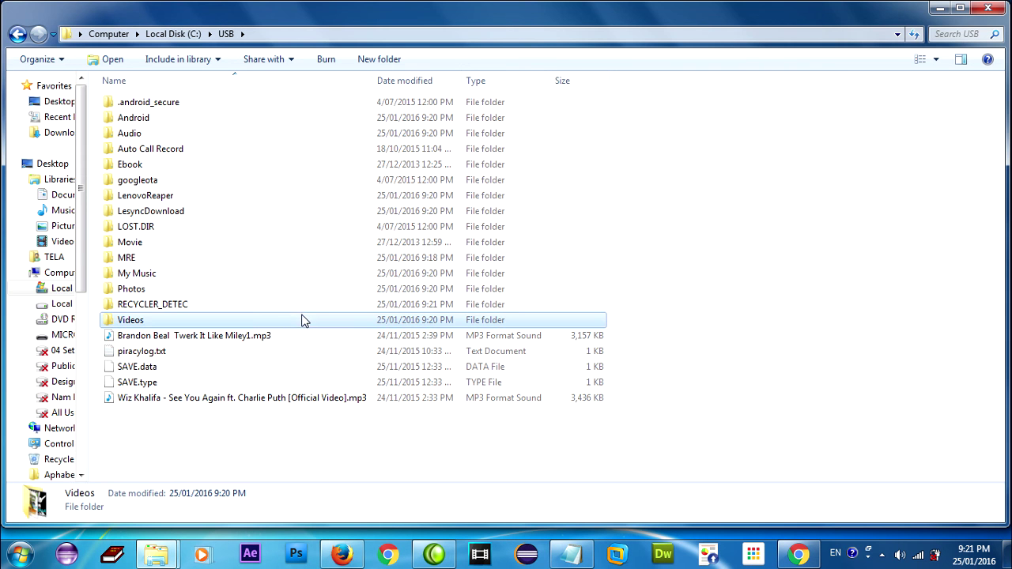
click(226, 451)
click(939, 8)
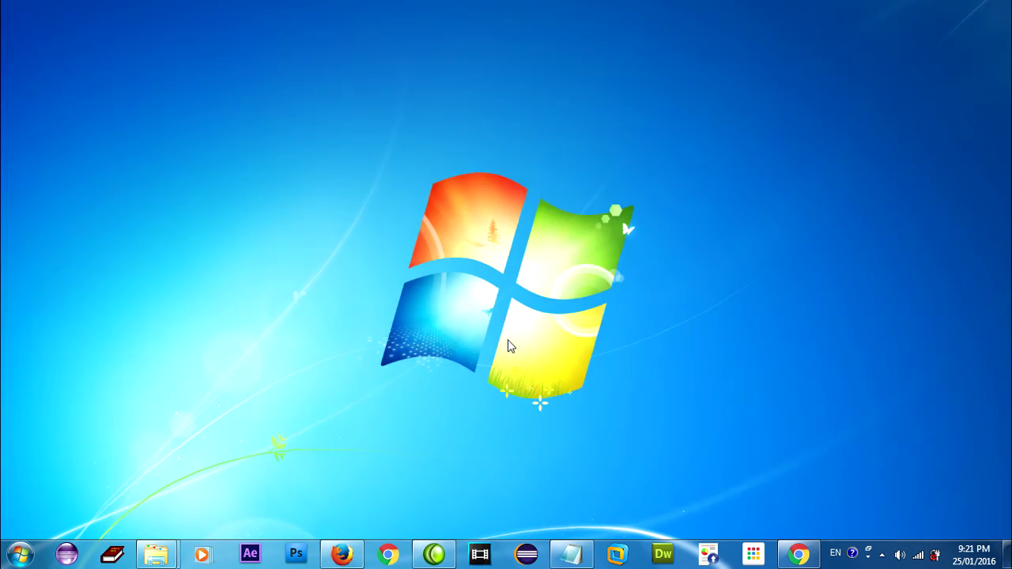